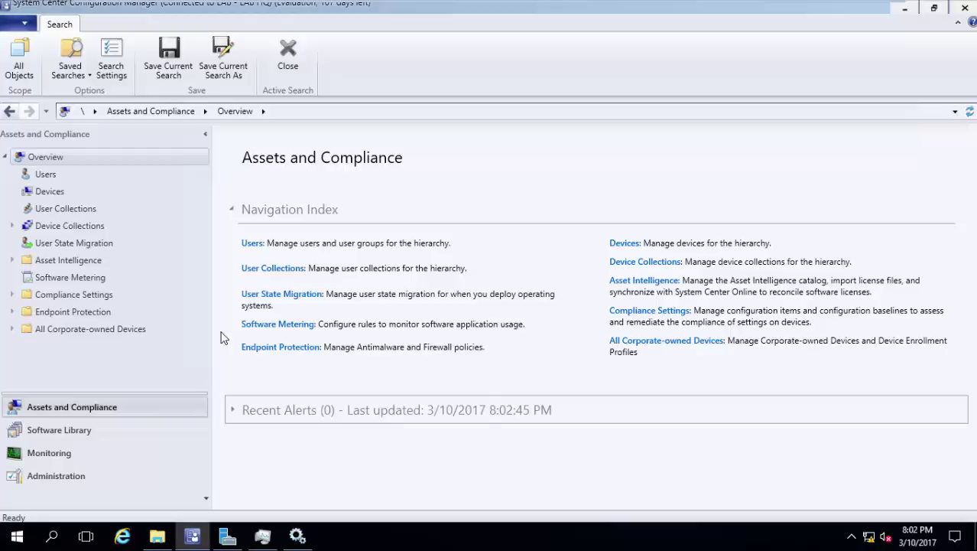
View the device list, then examine the exclusion options of Active Directory System Discovery under the hierarchy's discovery methods and close its properties
left_click(76, 195)
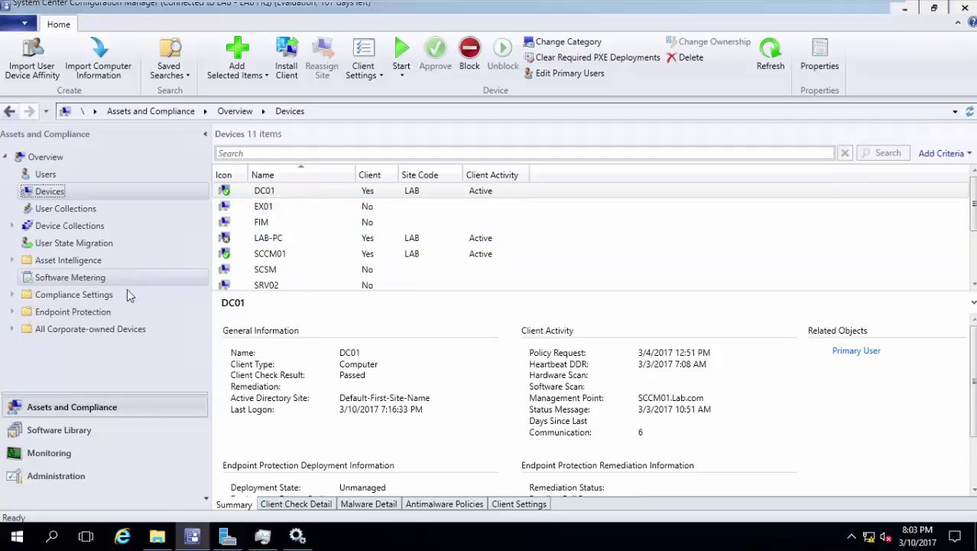
left_click(77, 478)
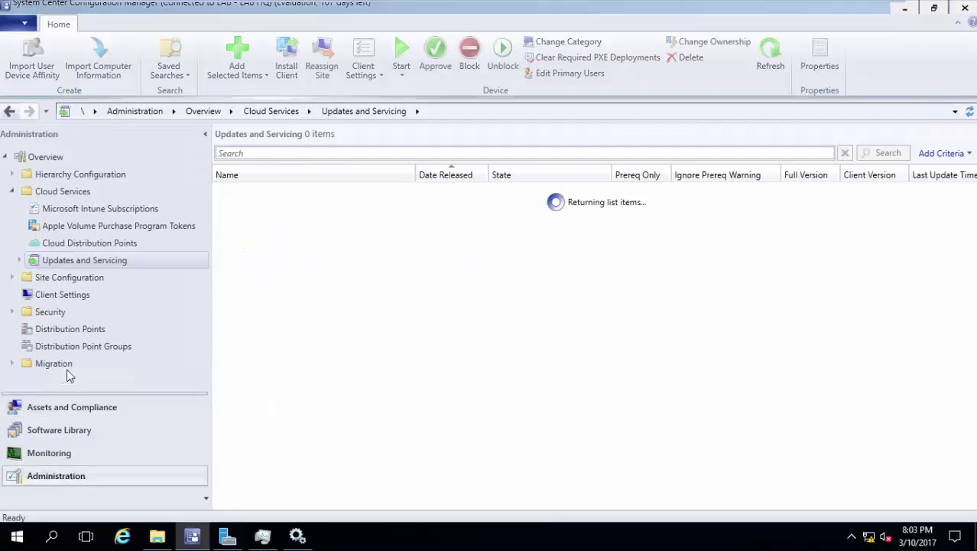
left_click(11, 174)
left_click(72, 192)
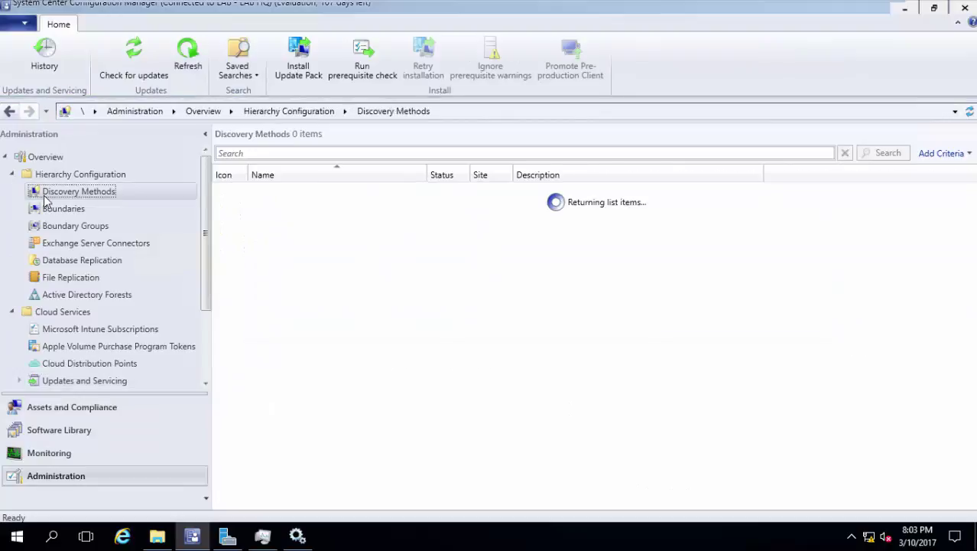
left_click(273, 229)
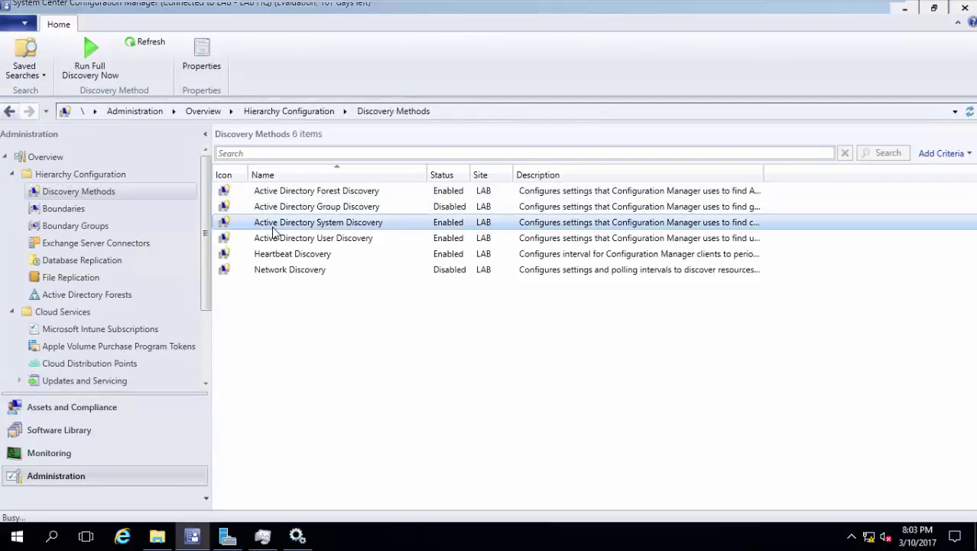
double_click(273, 232)
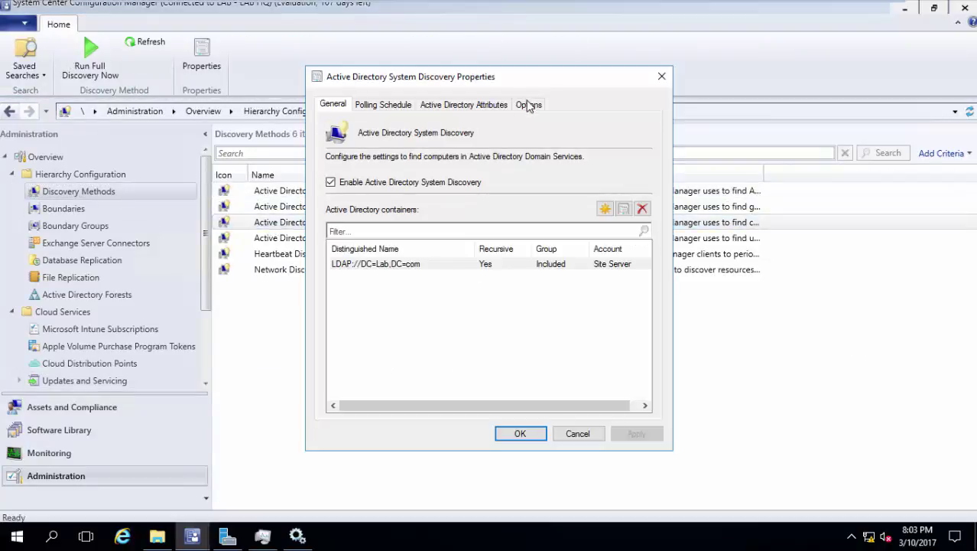
left_click(529, 104)
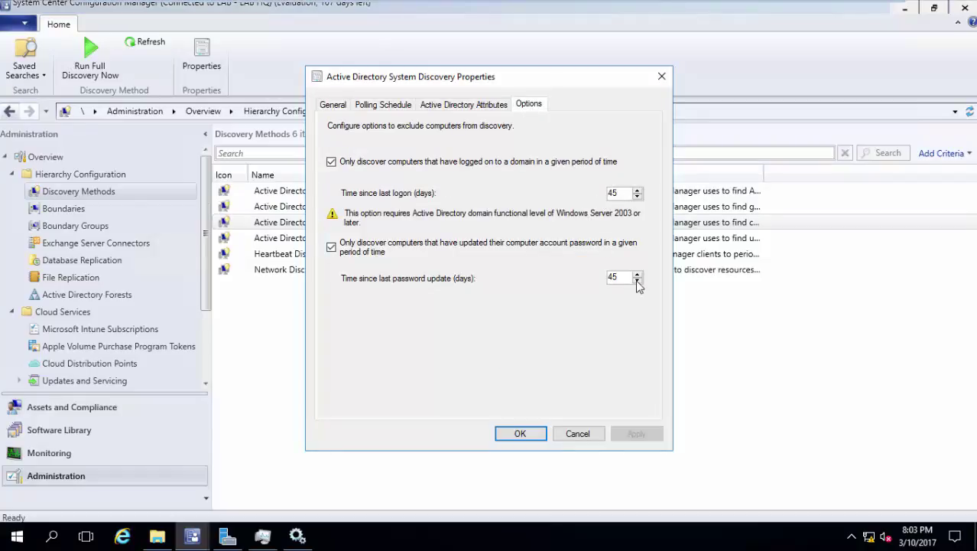
left_click(662, 79)
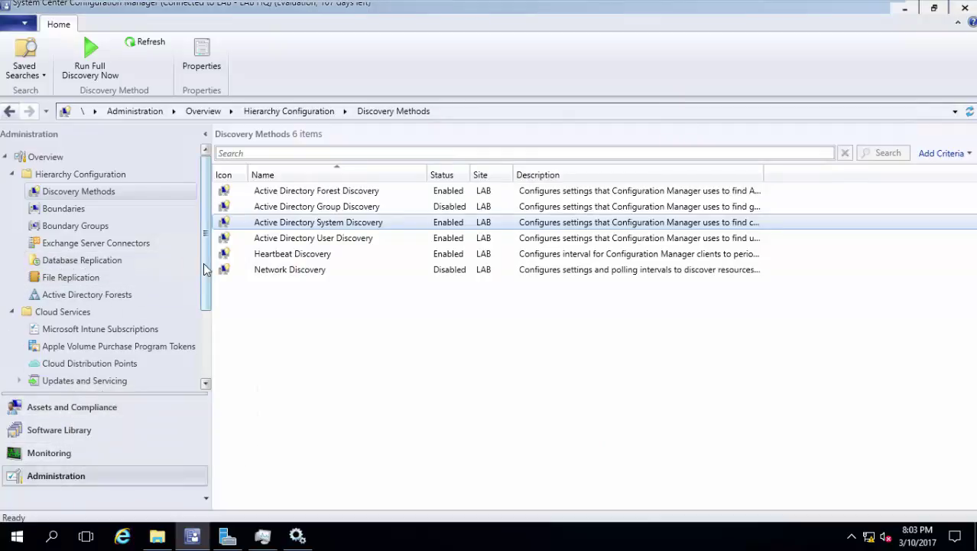
Open the maintenance task list for the LAB HQ primary site
left_click_drag(205, 266, 201, 313)
left_click(12, 326)
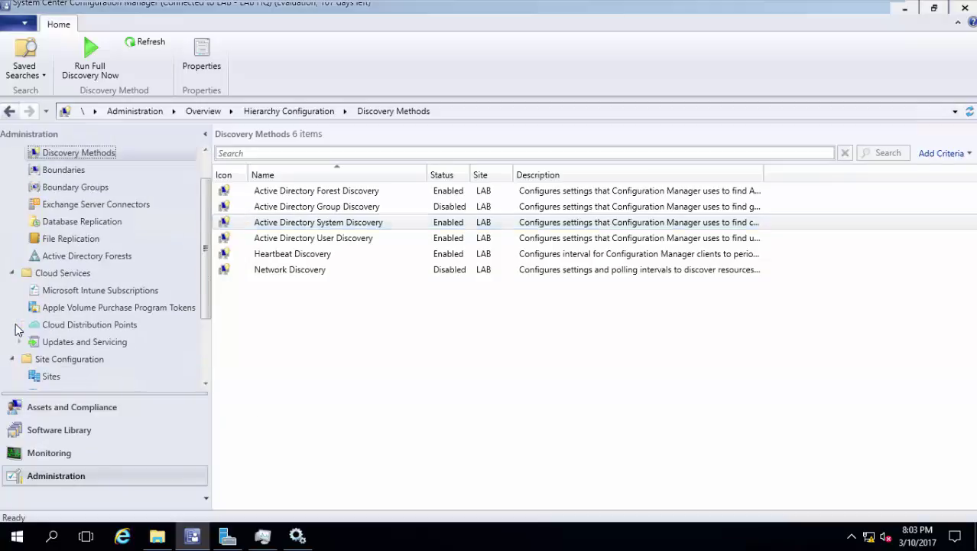
left_click(48, 377)
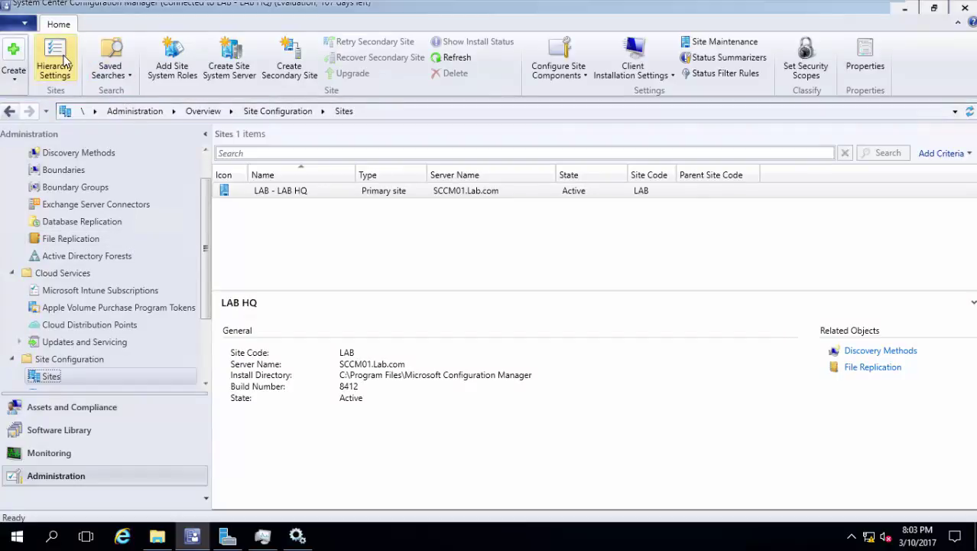
left_click(715, 44)
Examine the inactivity period and schedule of the Delete Aged Delete Detection Data task, then leave site maintenance without saving
left_click(511, 182)
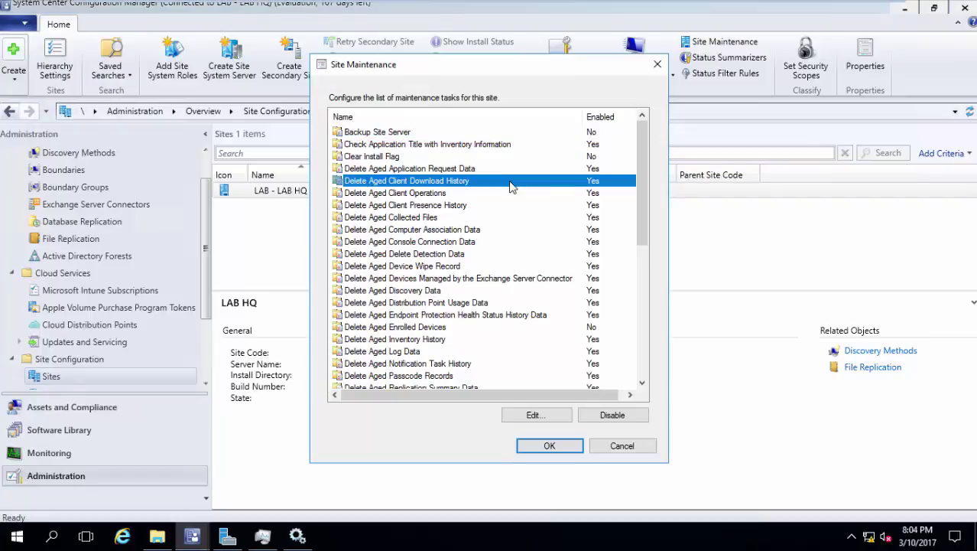
left_click(457, 194)
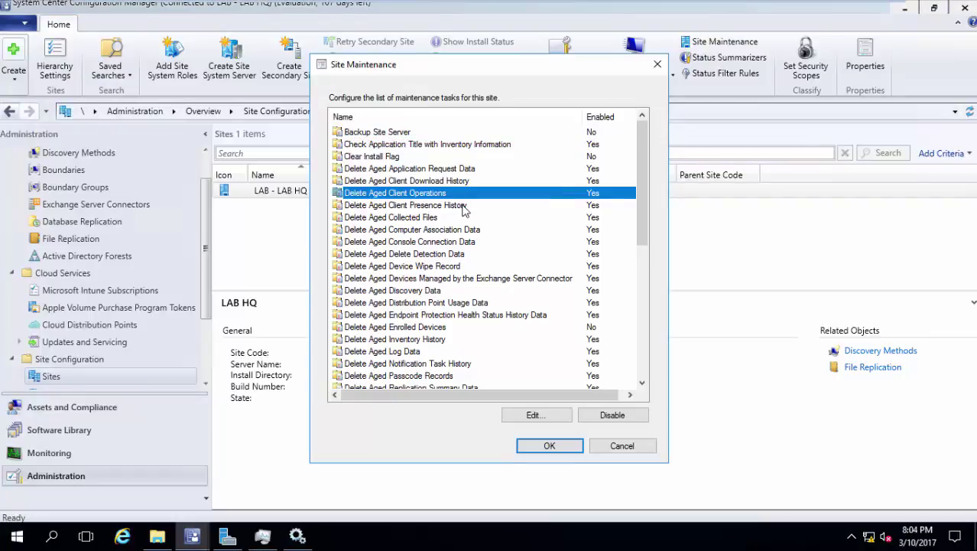
left_click(463, 231)
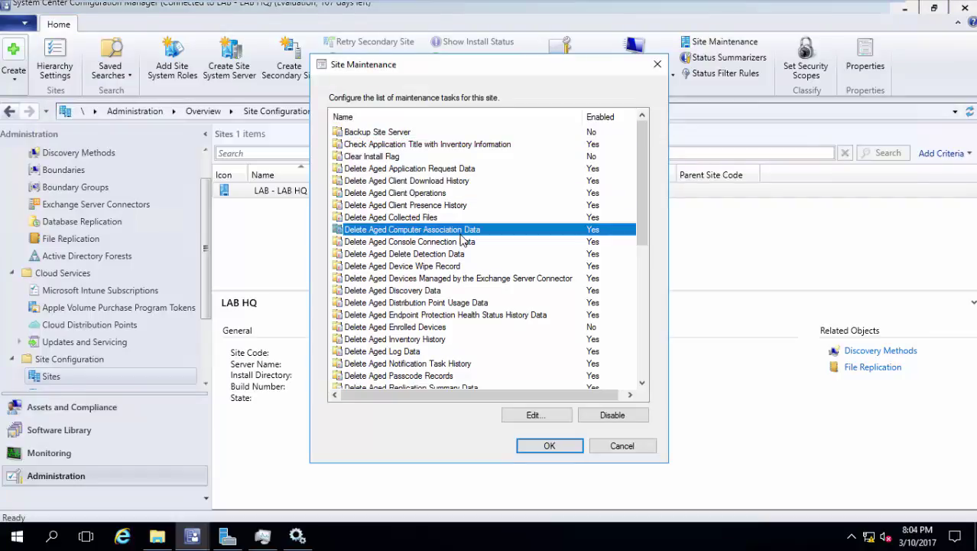
left_click(461, 243)
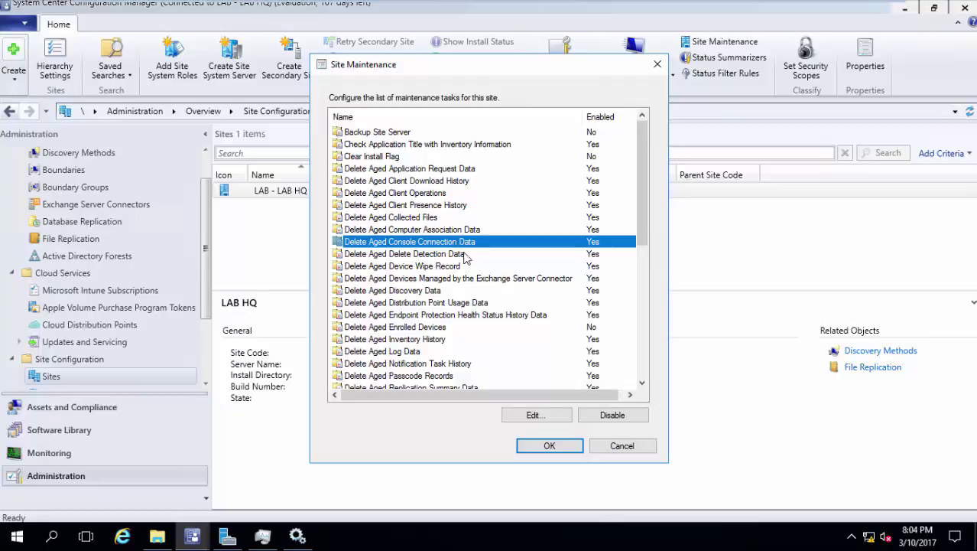
left_click(465, 256)
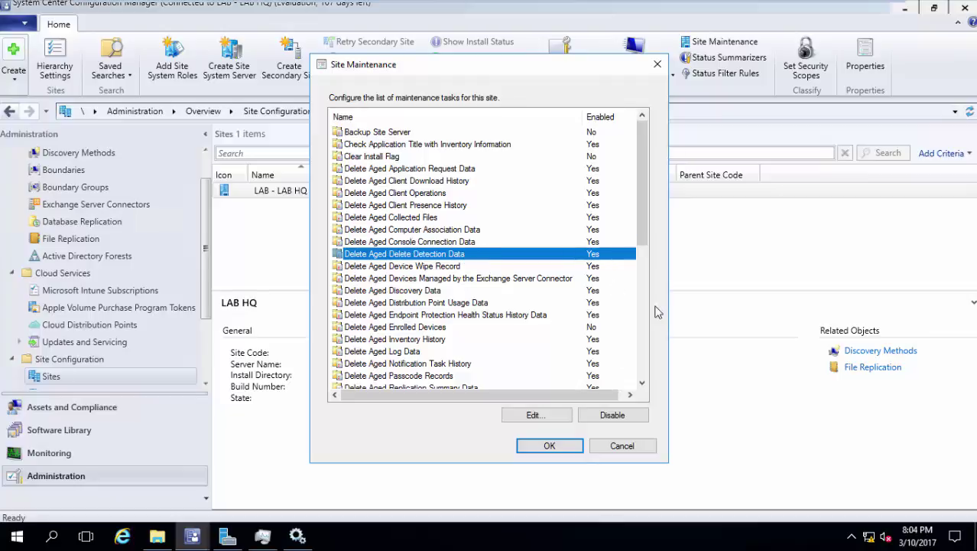
left_click(555, 415)
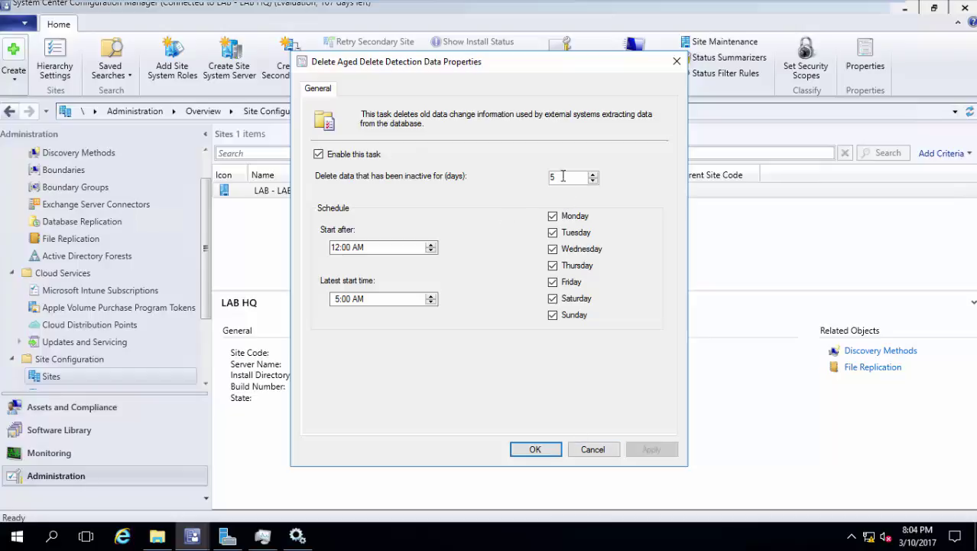
left_click(593, 450)
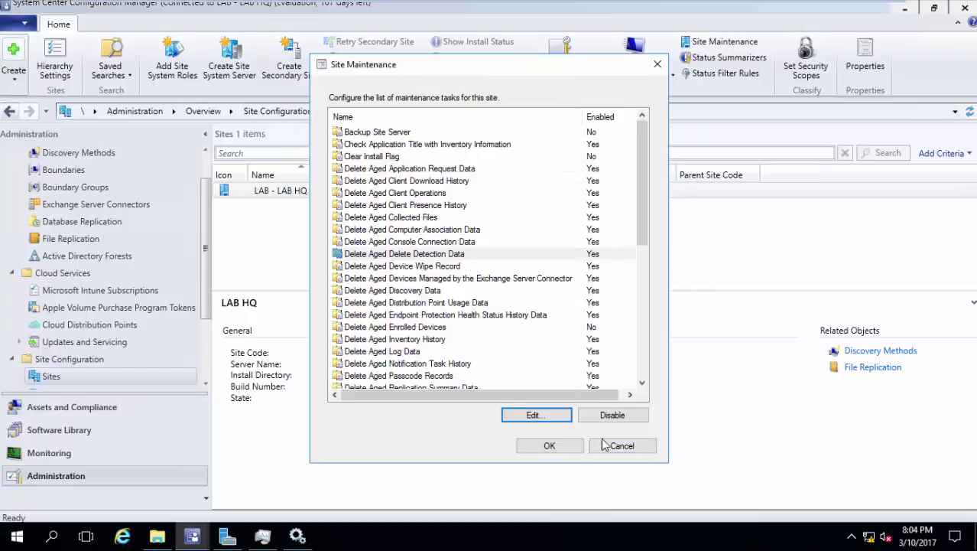
left_click(606, 444)
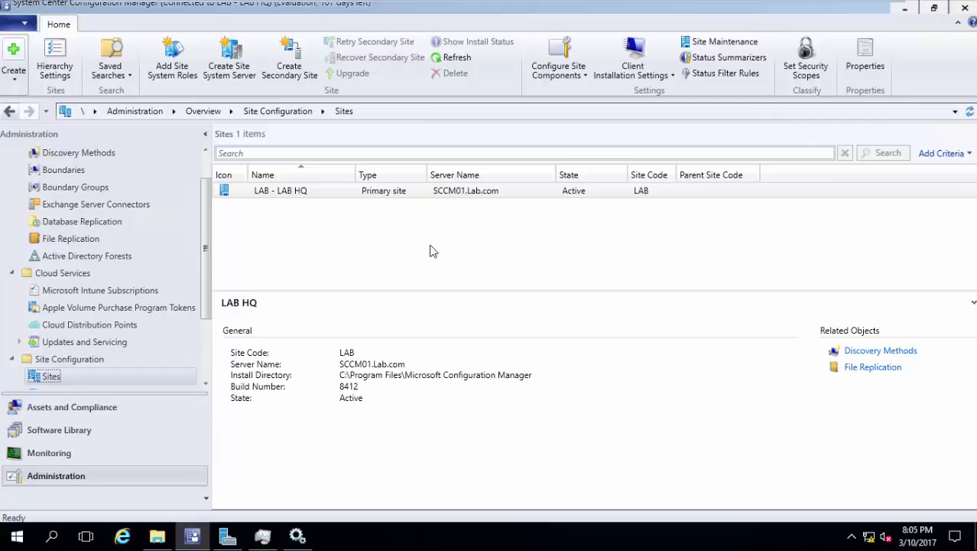
Examine the client approval and conflicting records options in the hierarchy settings, then cancel out of them
left_click(53, 58)
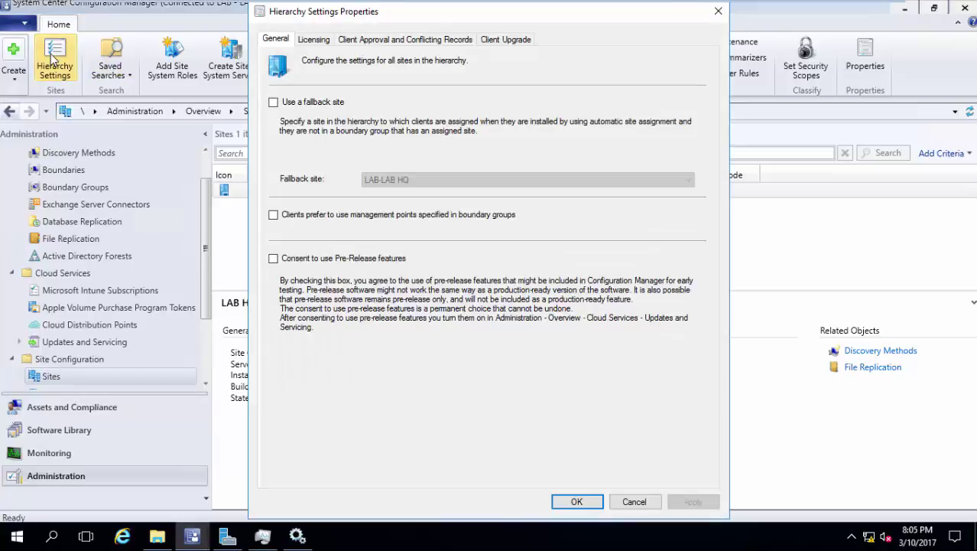
left_click(369, 45)
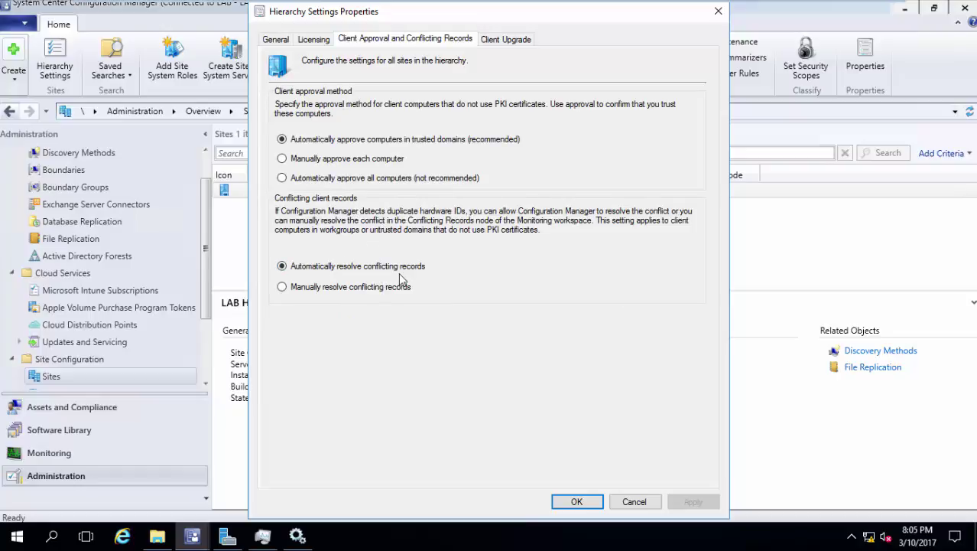
left_click(633, 501)
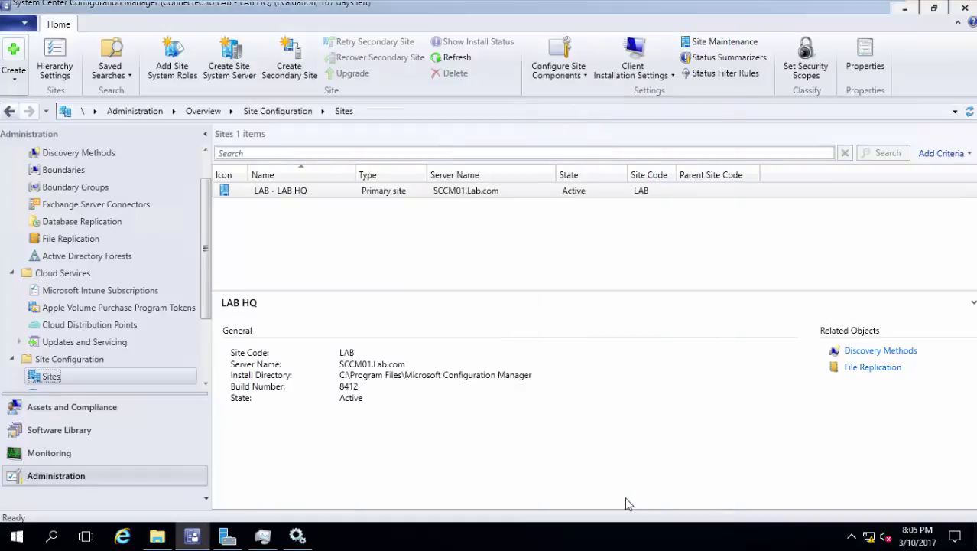
left_click(172, 480)
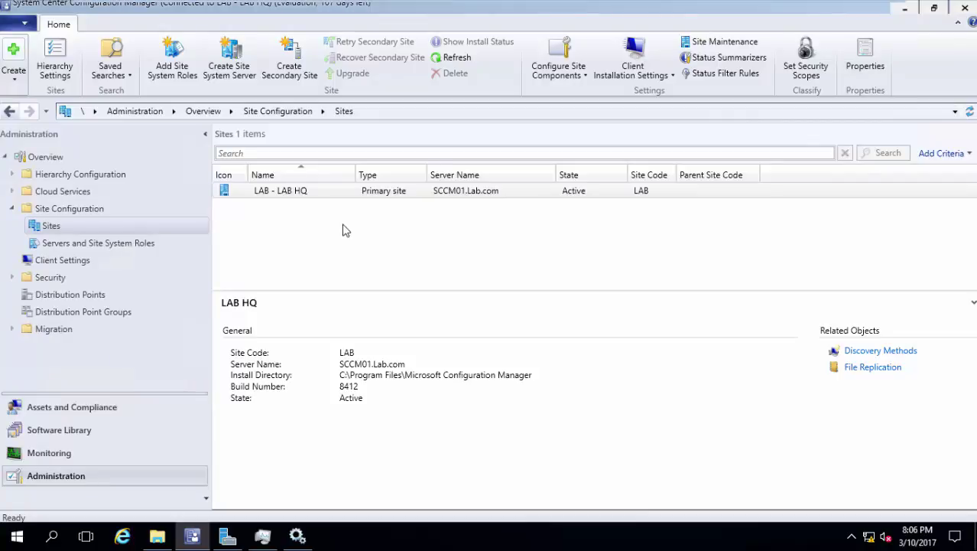
Switch to the DC01 virtual machine and unlock its administrator session with the account password
left_click(540, 11)
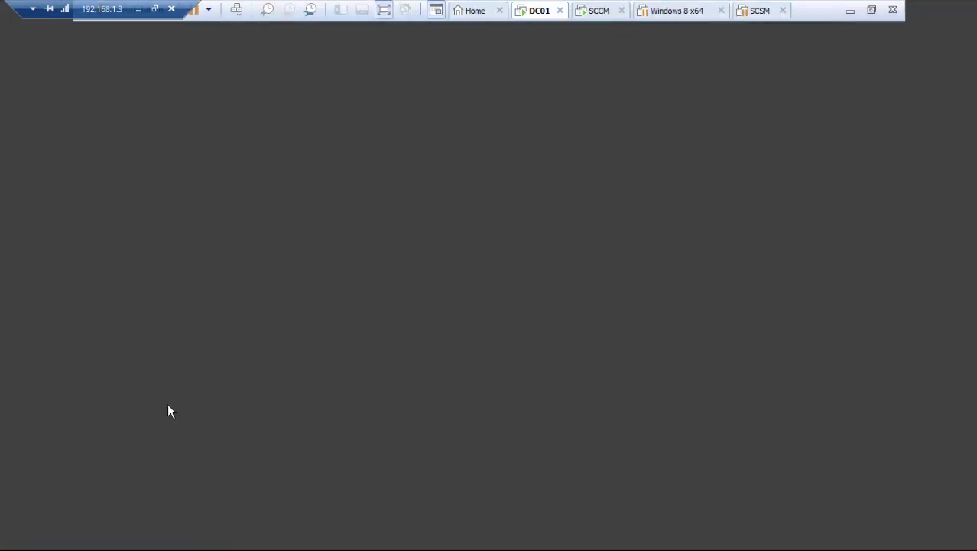
left_click(236, 9)
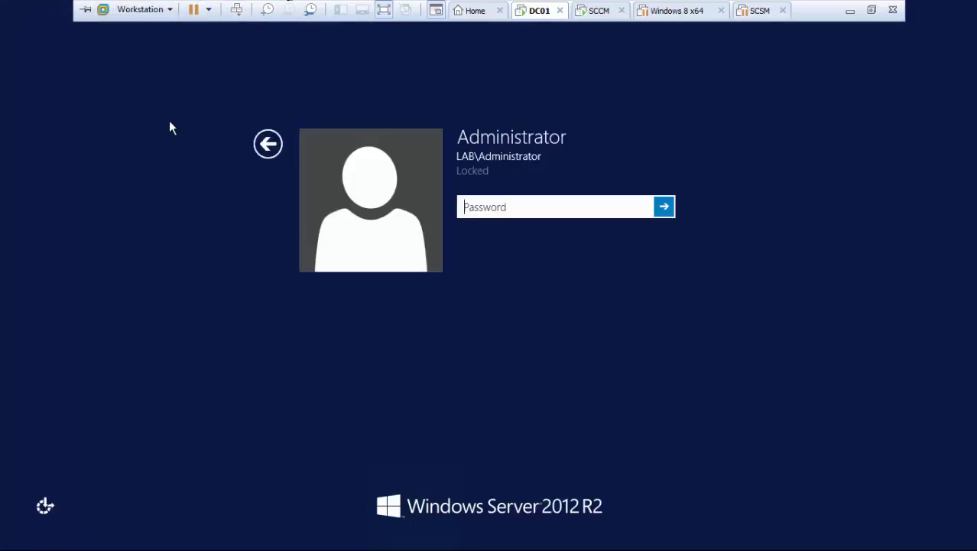
type("••••••")
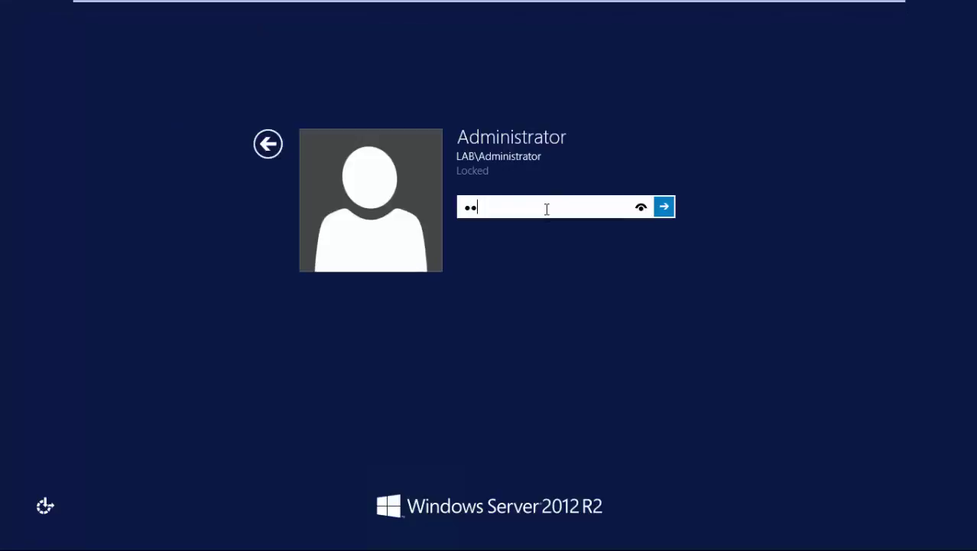
type("••")
key("Return")
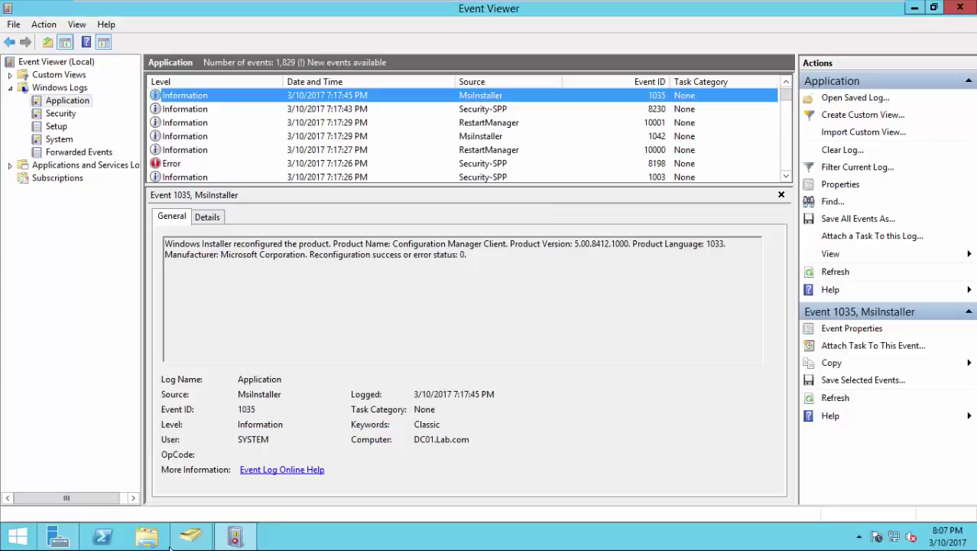
Open DNS Manager from Server Manager on DC01
left_click(55, 543)
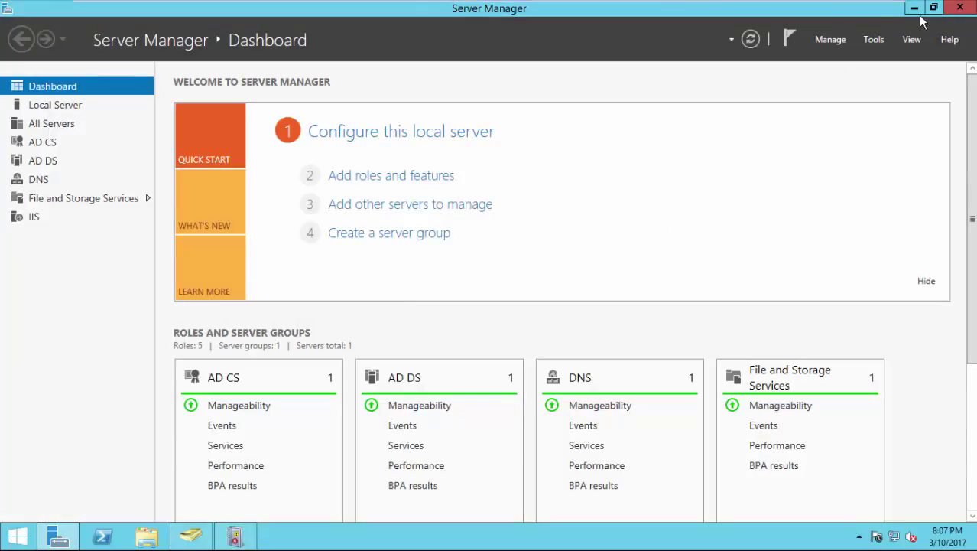
left_click(873, 39)
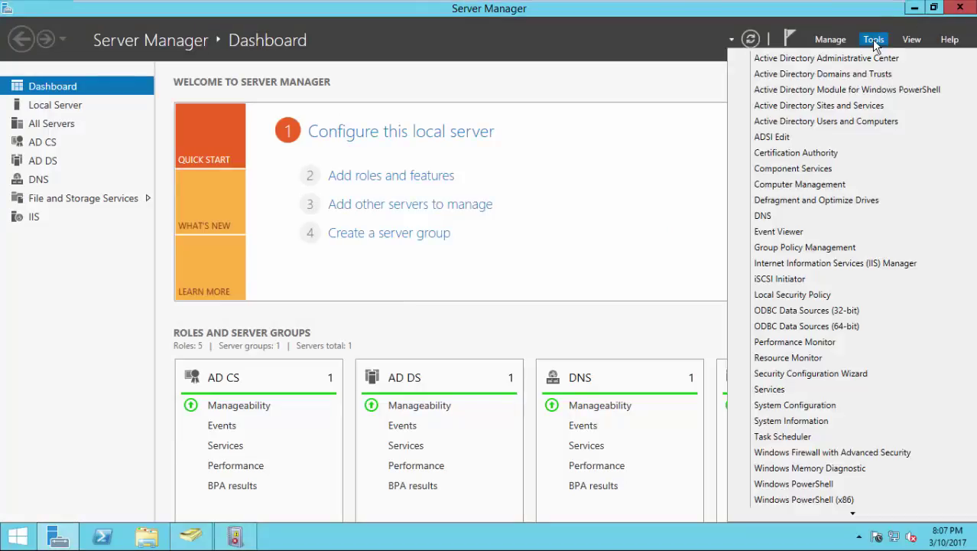
left_click(790, 217)
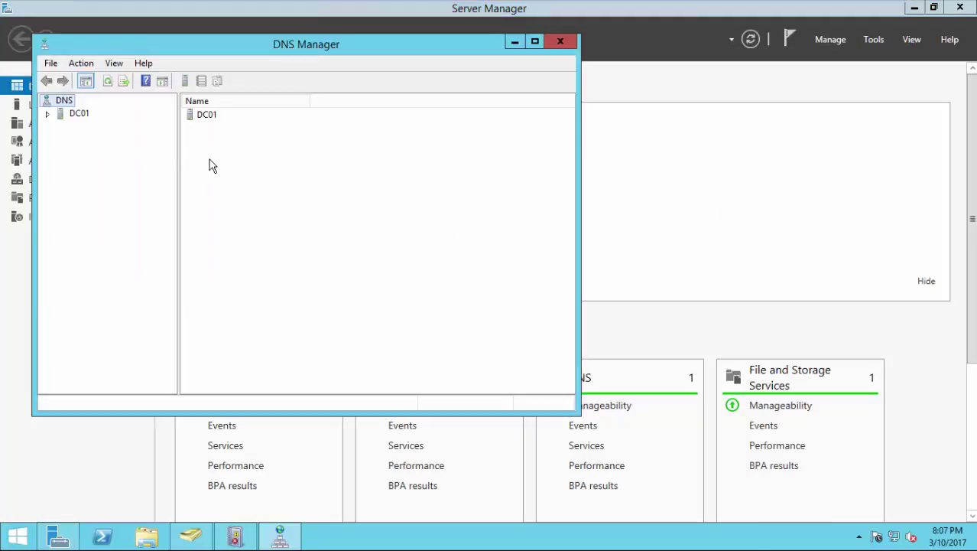
Display the records of the Lab.com forward lookup zone on the DC01 DNS server
left_click(79, 115)
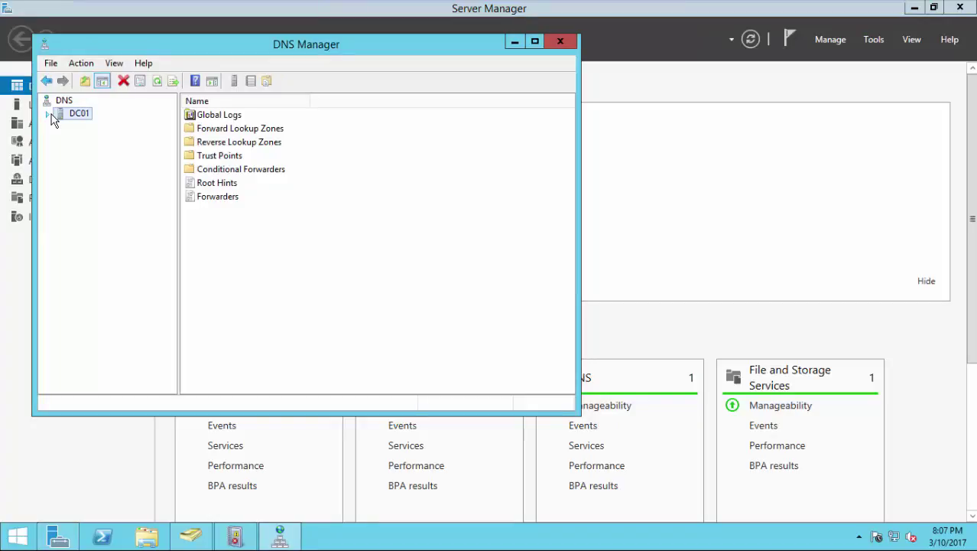
left_click(49, 115)
left_click(84, 139)
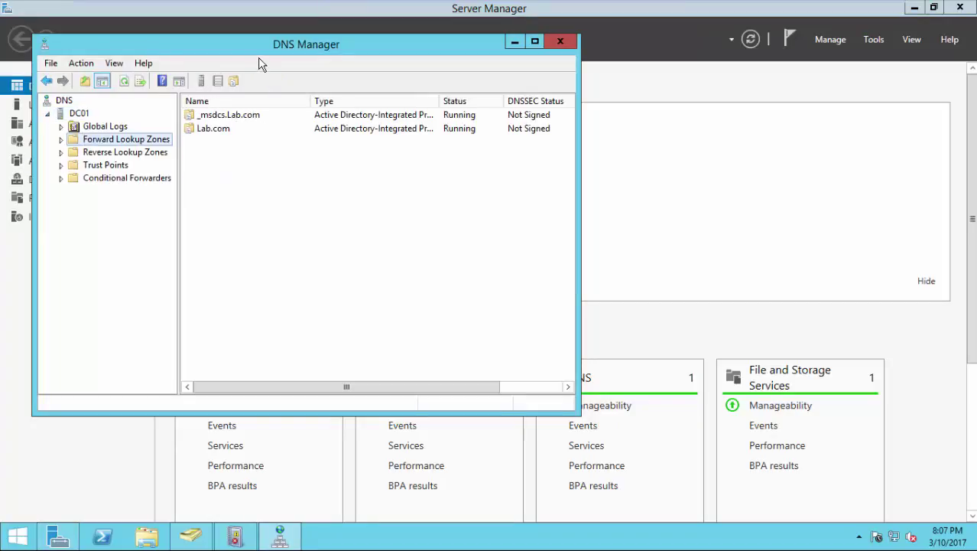
double_click(219, 130)
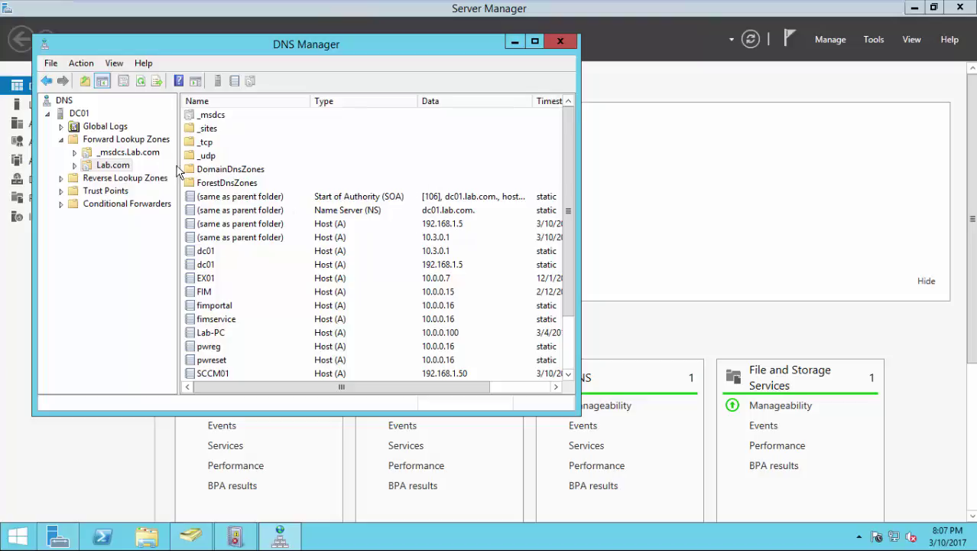
Open the aging/scavenging properties for all zones on the DC01 DNS server and select scavenging of stale resource records
left_click(78, 114)
right_click(80, 119)
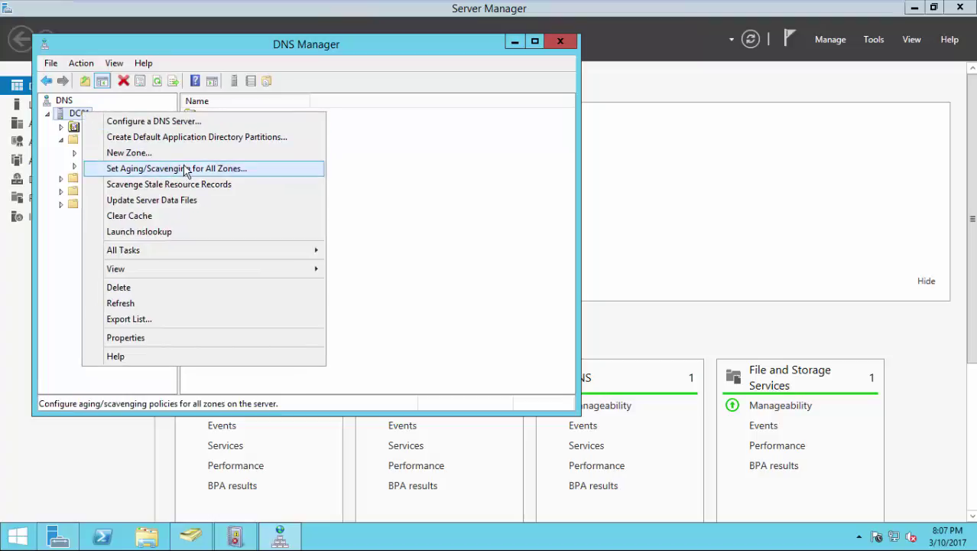
left_click(263, 168)
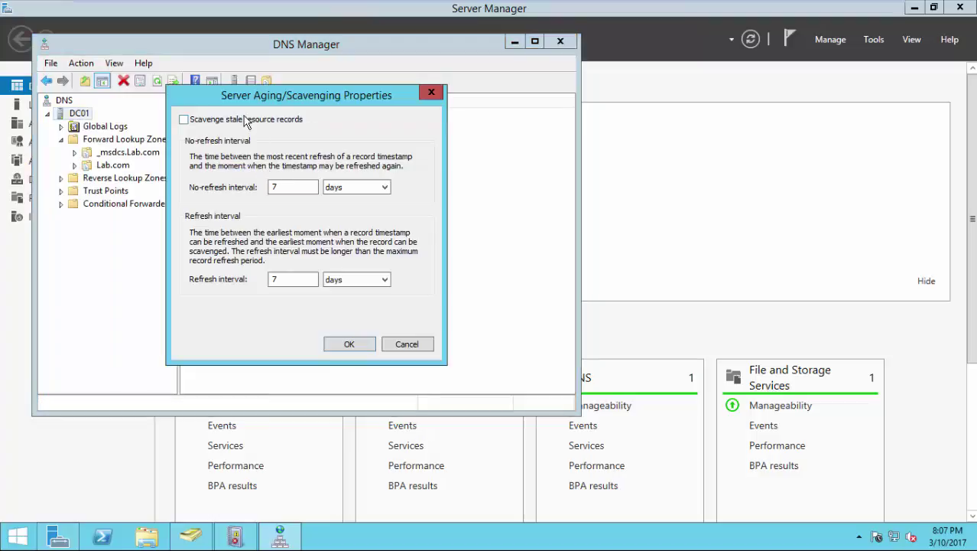
left_click(245, 120)
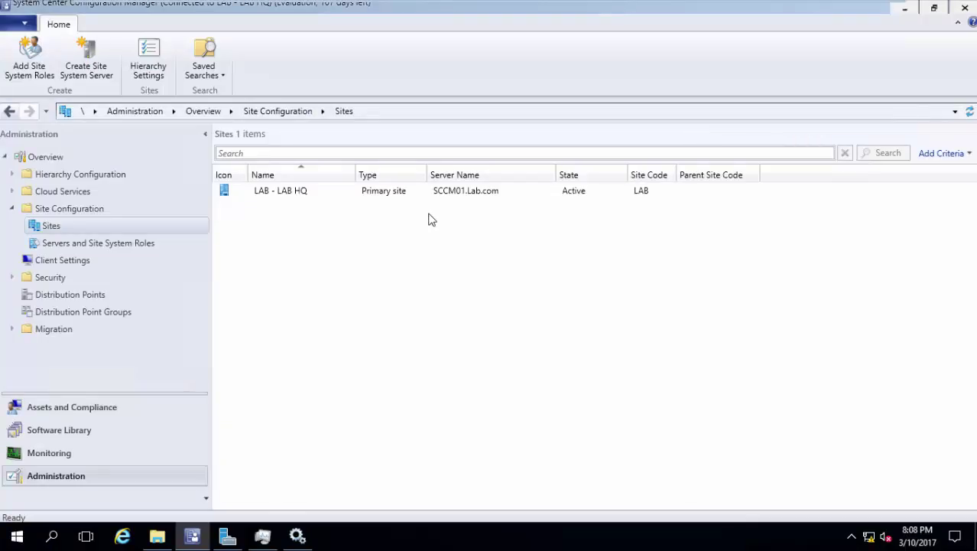
Return to Configuration Manager, examine the Rebuild Indexes task in LAB HQ's site maintenance, and close the list
left_click(389, 195)
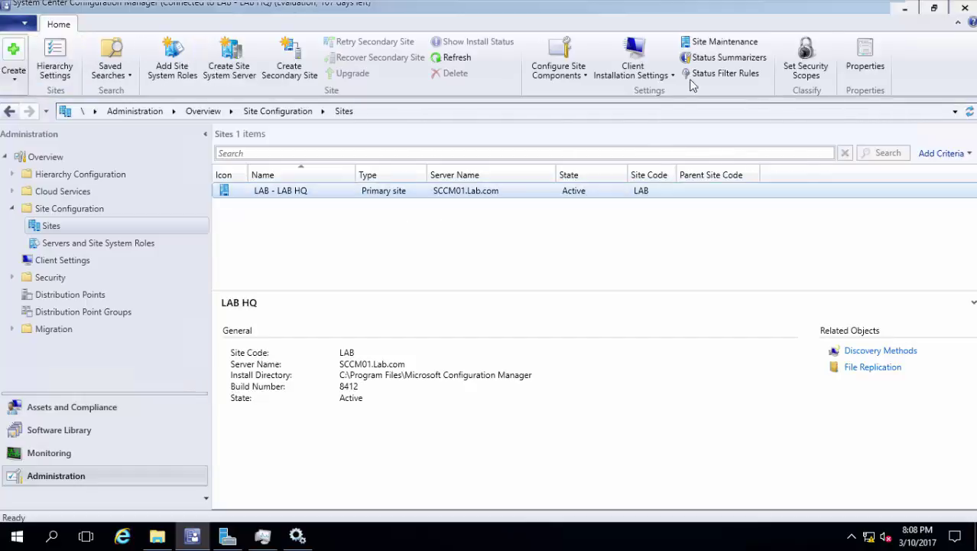
left_click(701, 42)
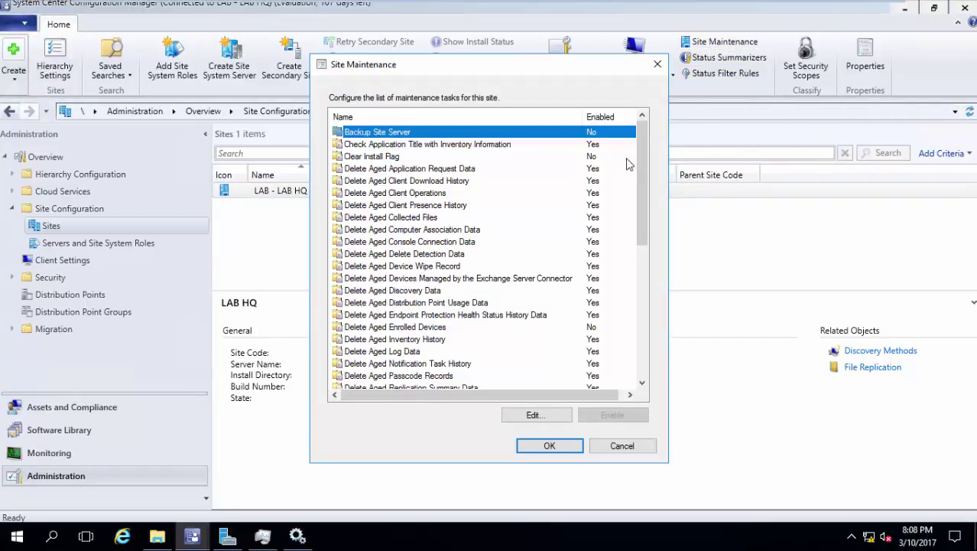
left_click_drag(639, 166, 628, 348)
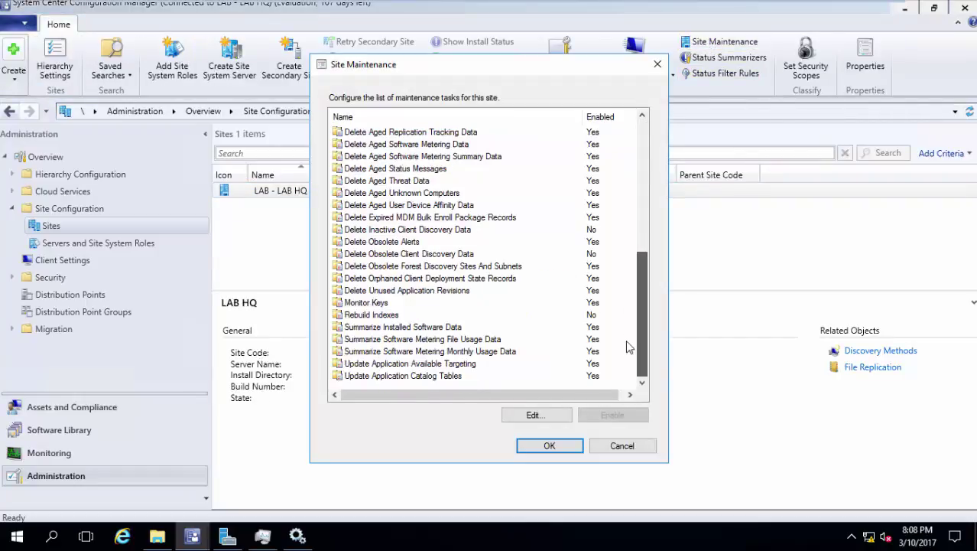
left_click(526, 320)
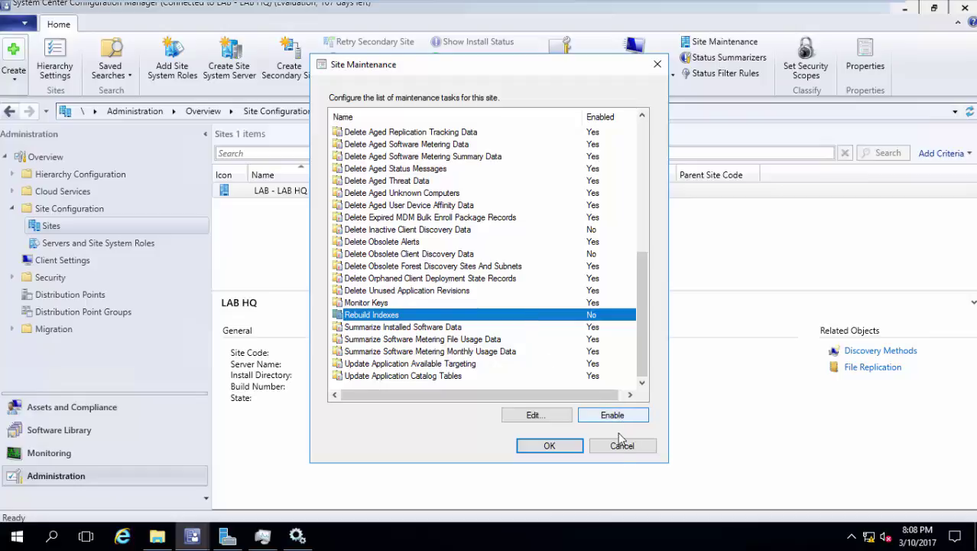
left_click(656, 65)
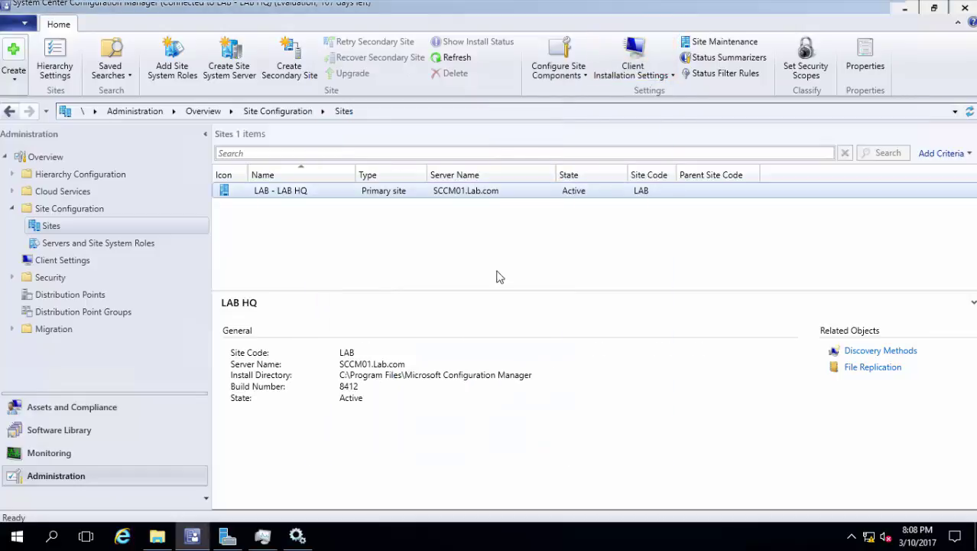